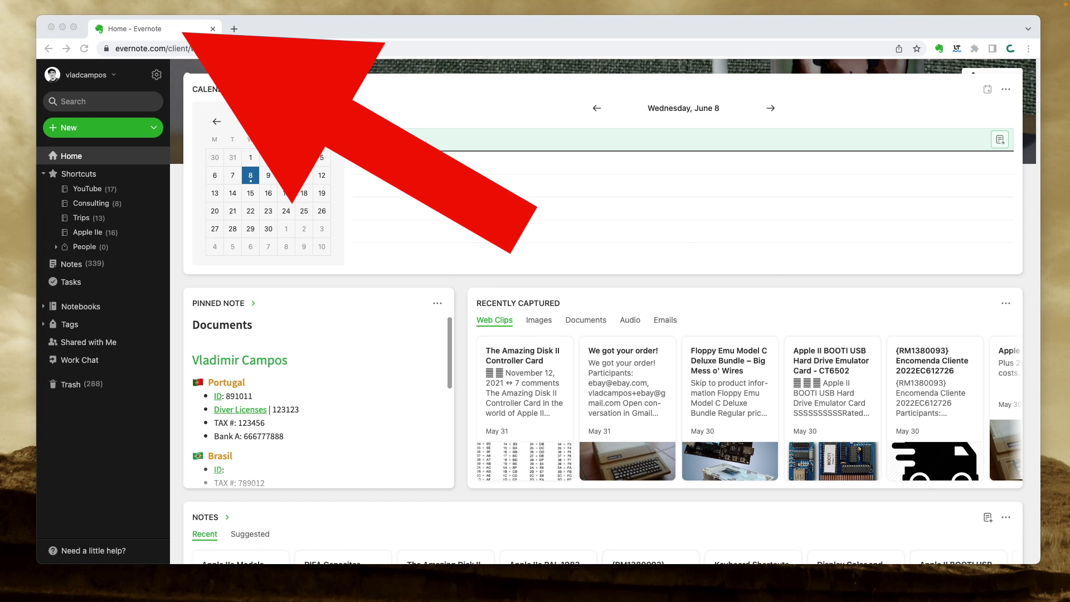
- Pin the Evernote tab, then switch between the LanguageTool and Vladimir Campos pages
right_click(164, 37)
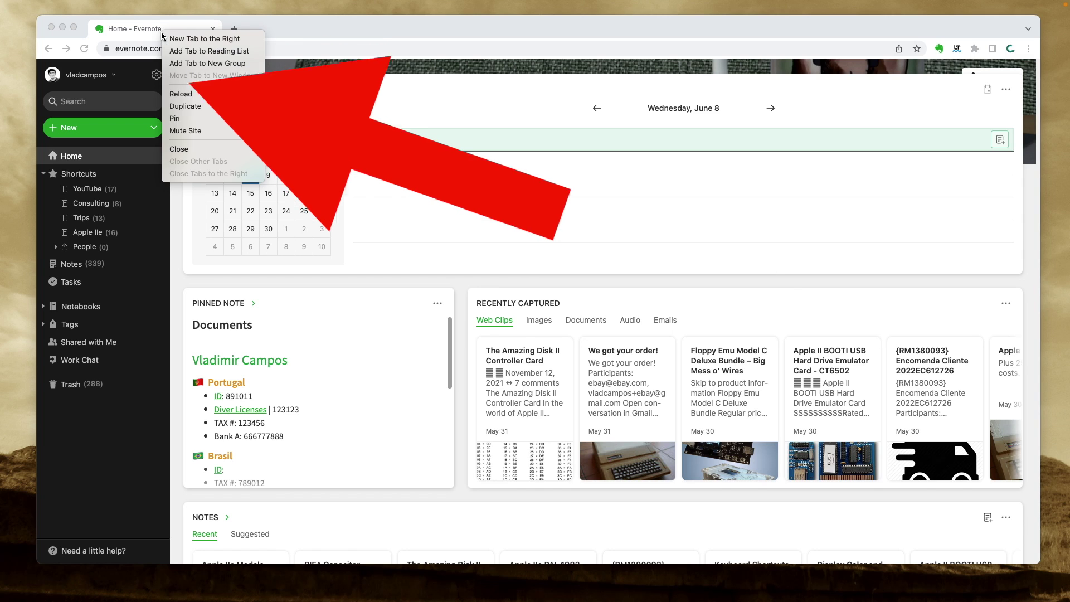
left_click(203, 118)
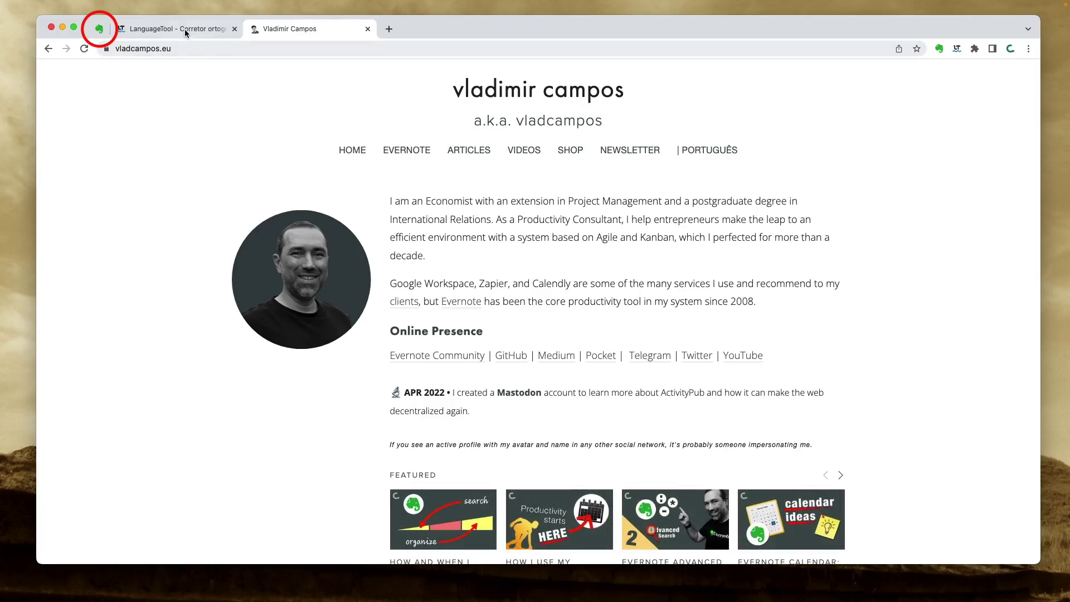
left_click(183, 28)
left_click(297, 32)
left_click(206, 29)
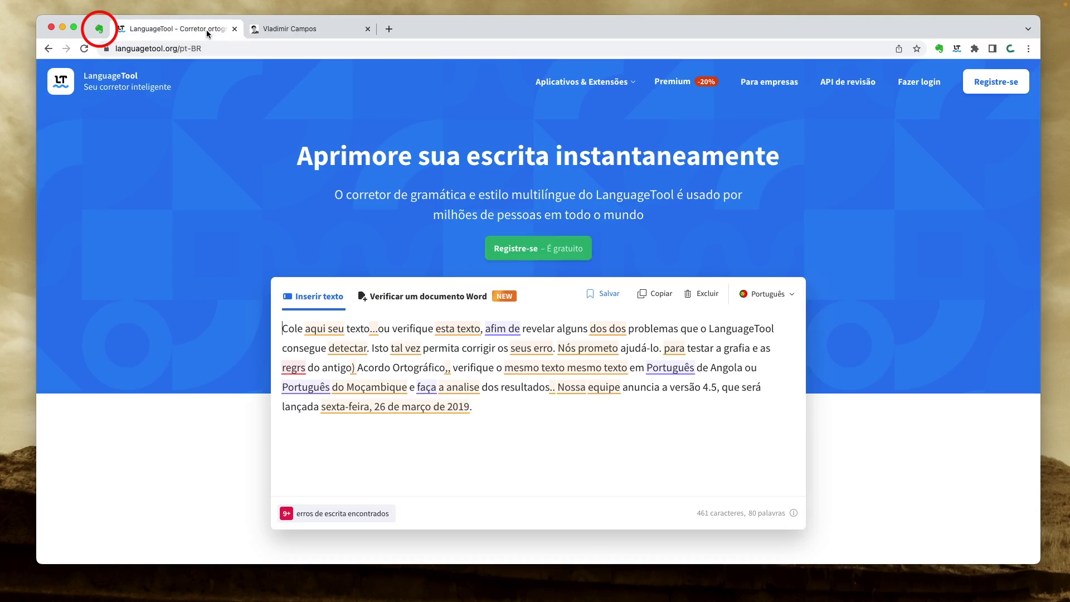
- Return to the pinned Evernote tab and unpin it
left_click(99, 29)
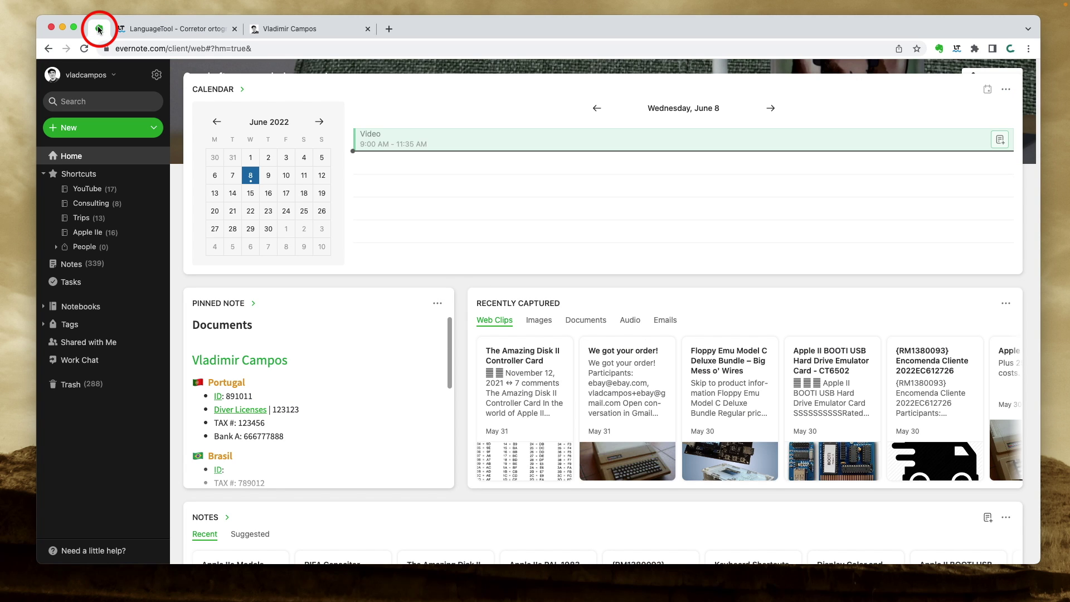
right_click(98, 29)
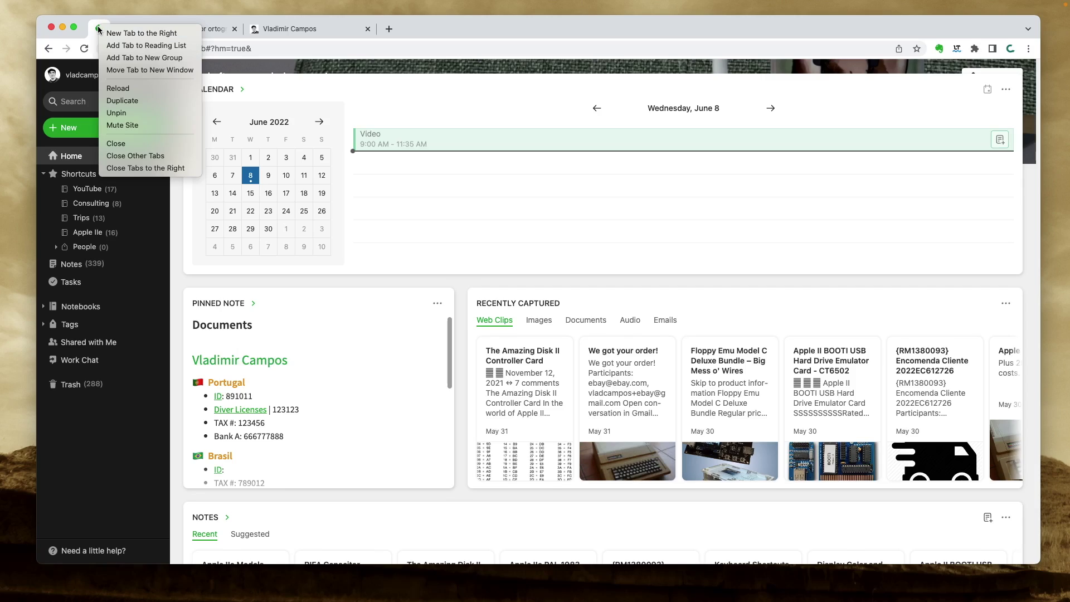
left_click(180, 113)
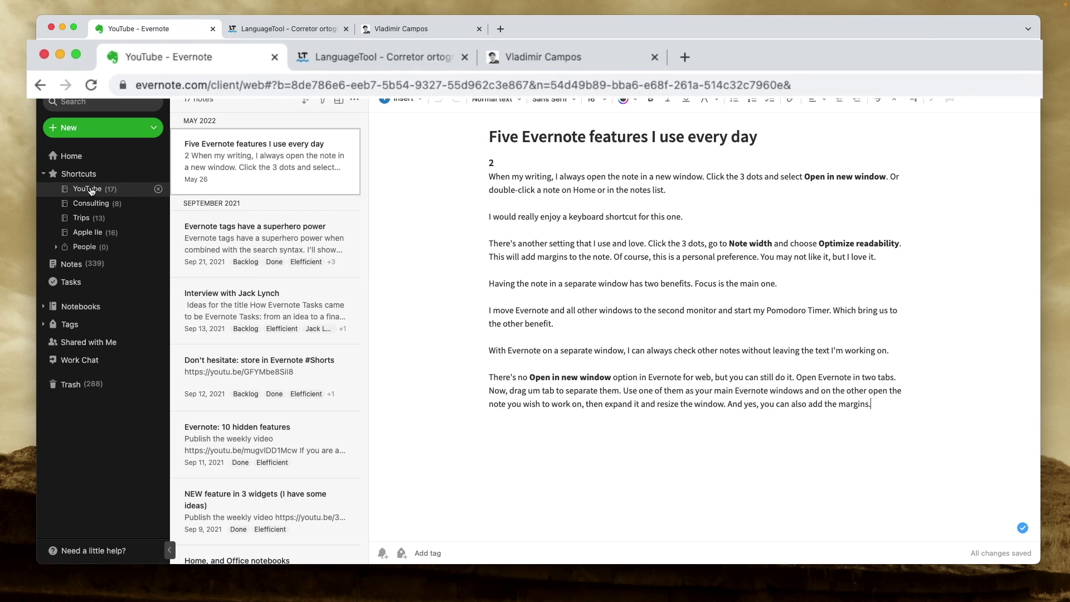
- Open the YouTube and Consulting shortcuts, then browse the Consulting notes to the Mr. John note
left_click(184, 189)
left_click(83, 204)
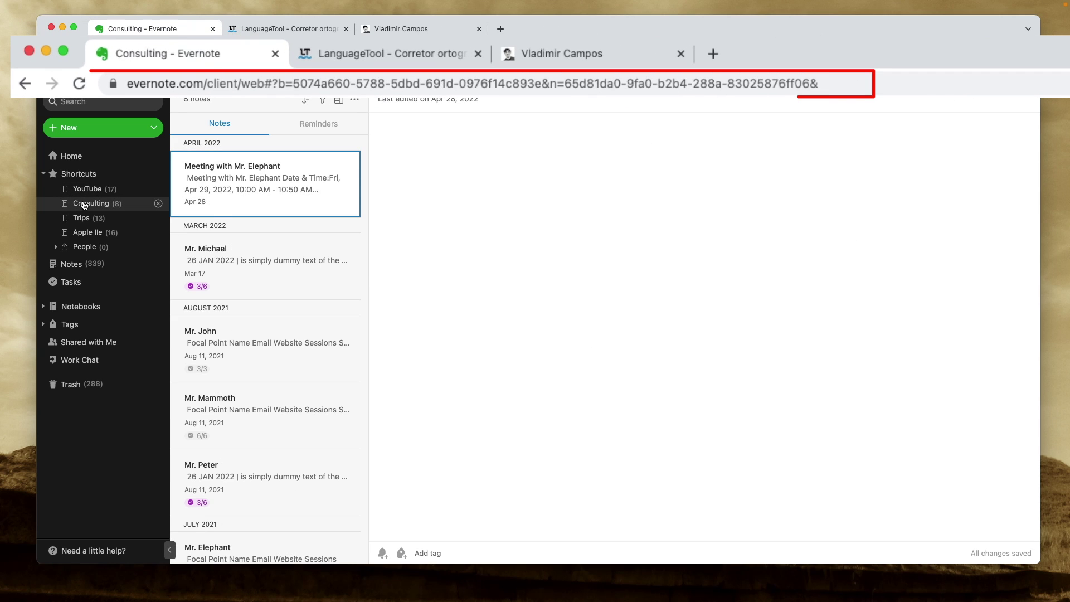
left_click(239, 266)
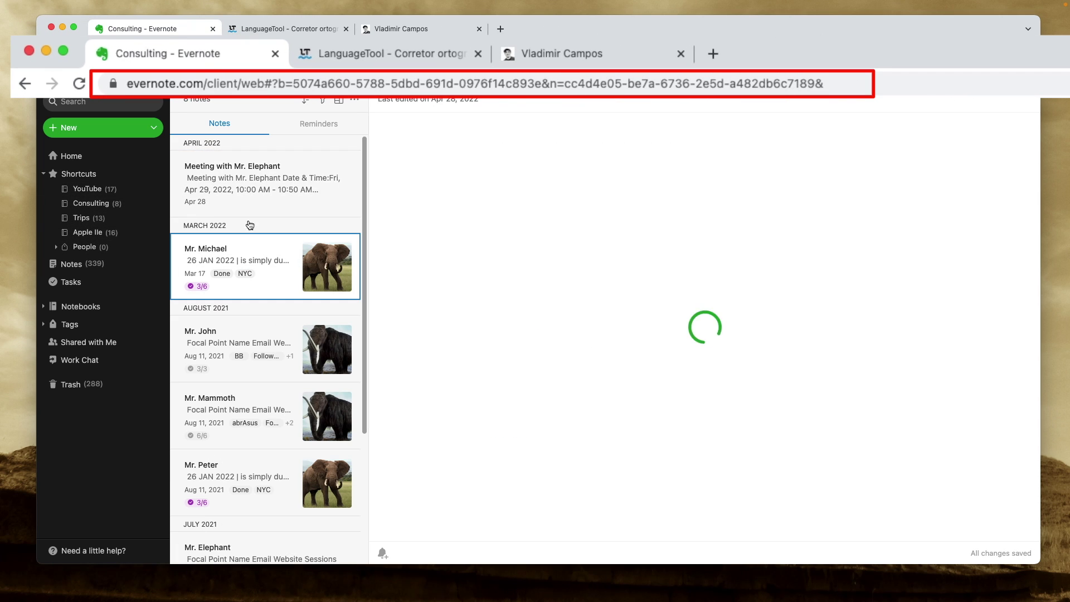
key("Up")
left_click(240, 344)
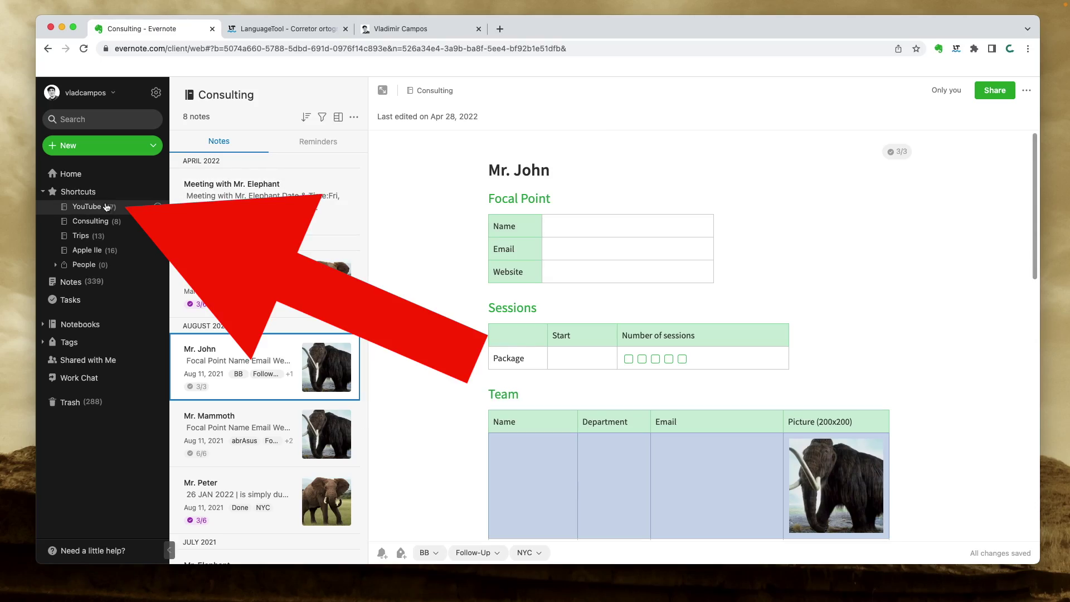
- Bookmark the YouTube and Consulting notebook pages on the bookmarks bar and test both bookmarks
left_click(88, 206)
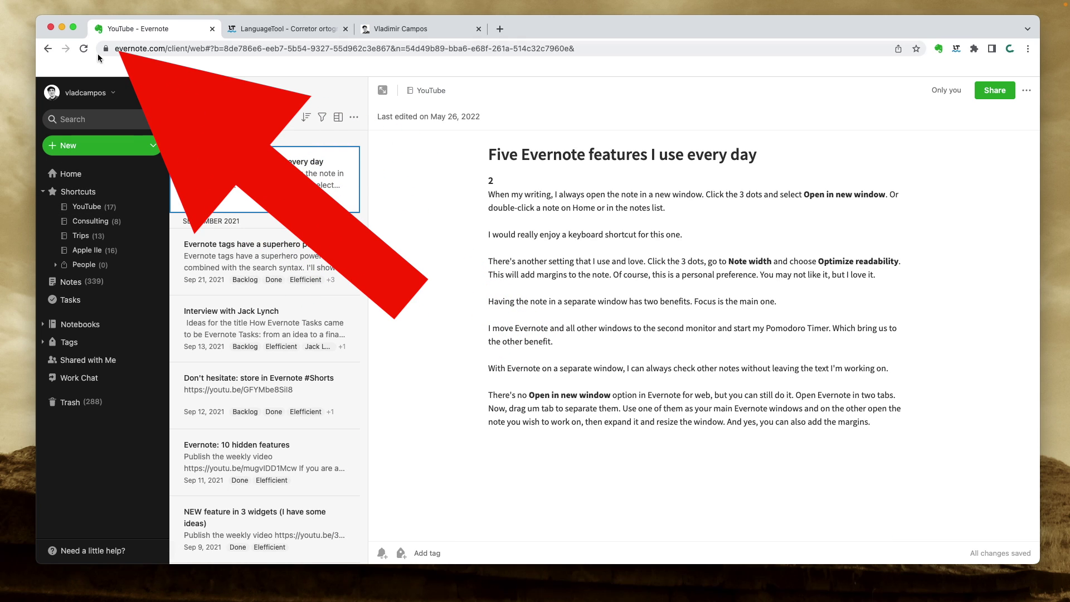
left_click_drag(105, 53, 109, 70)
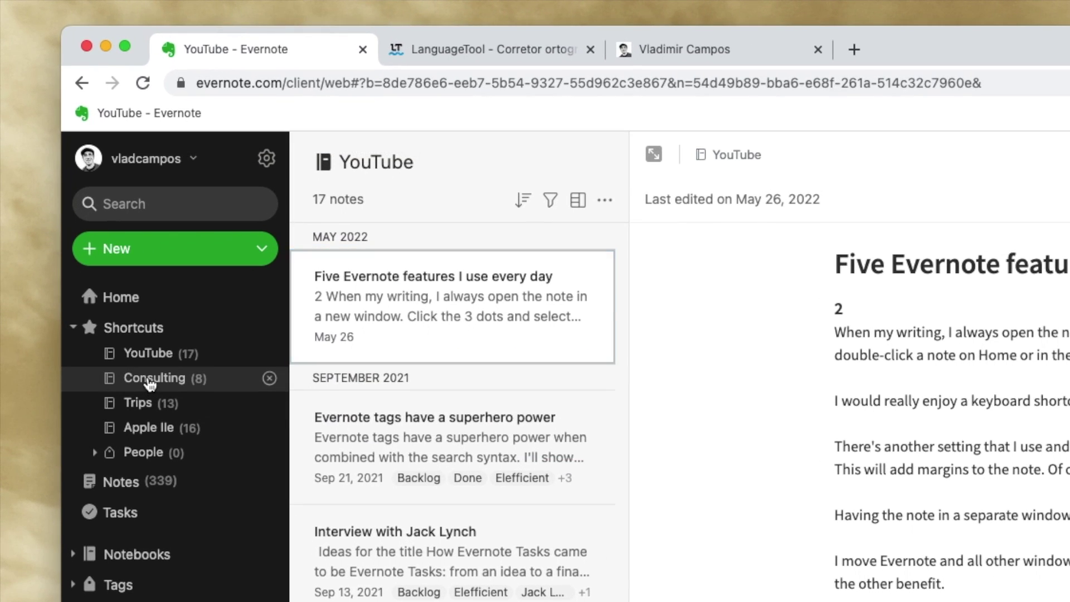
left_click(149, 383)
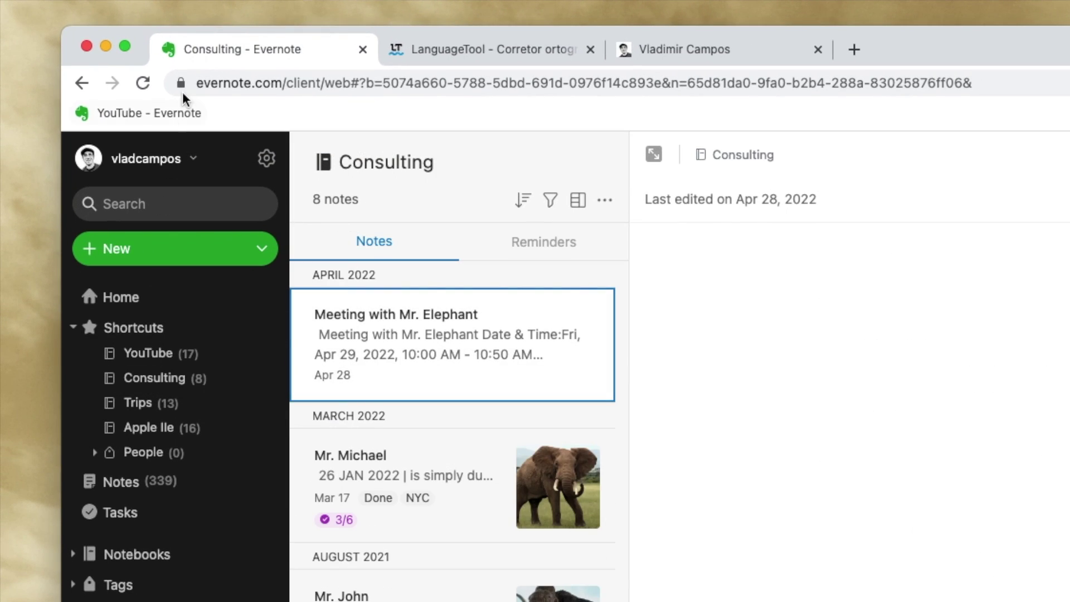
left_click_drag(181, 84, 226, 112)
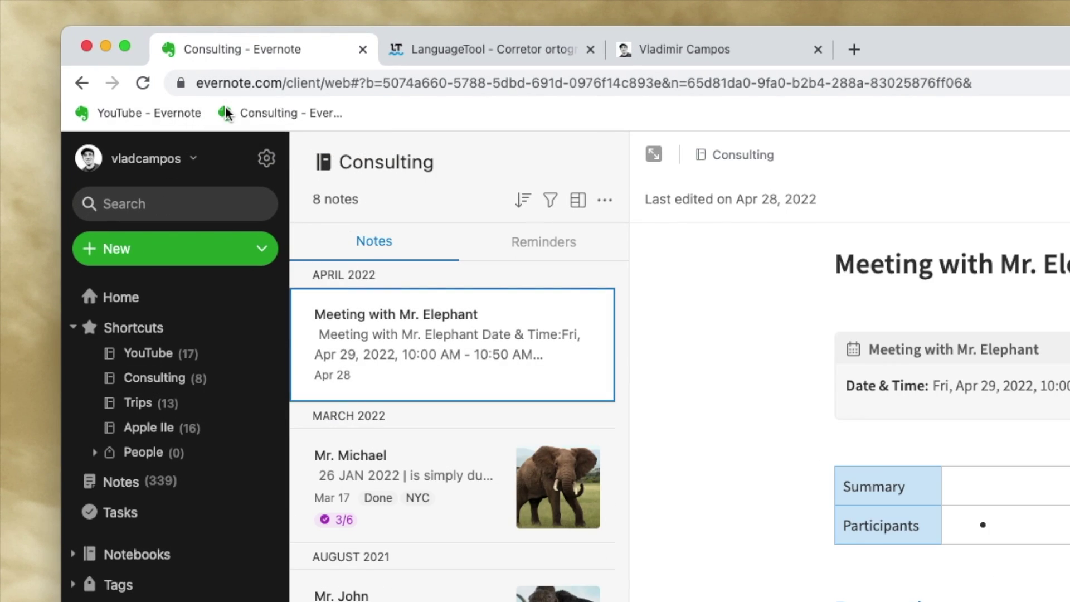
left_click(154, 118)
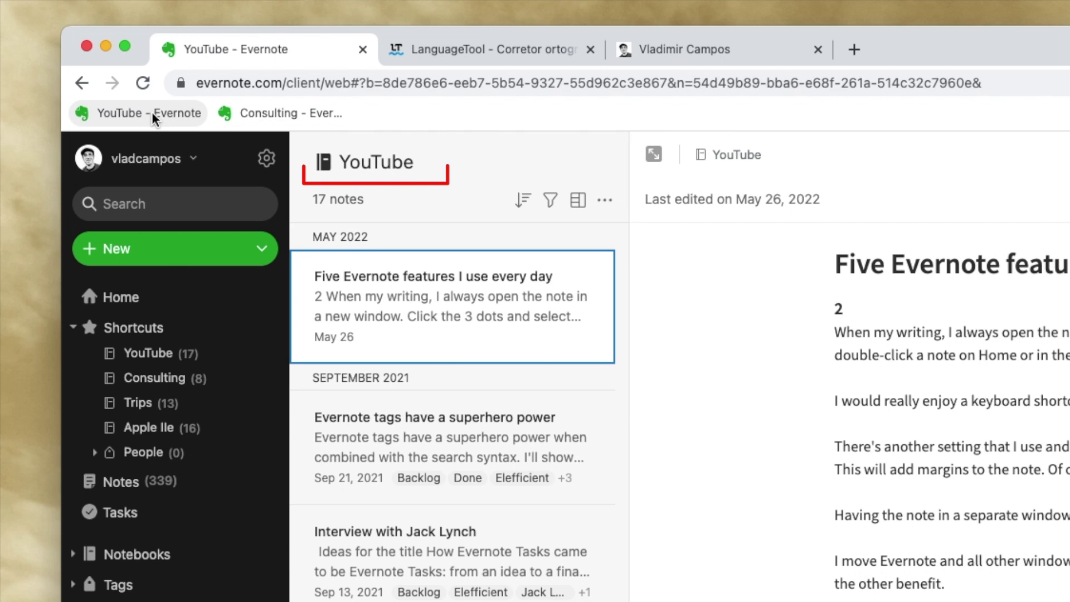
left_click(258, 115)
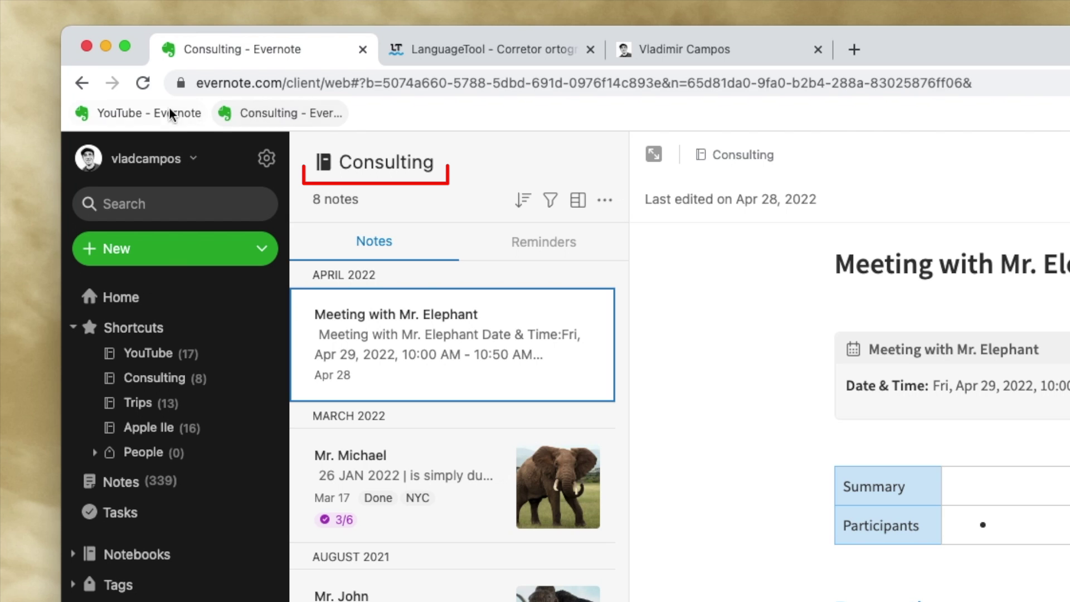
- Rename the note bookmark to 'Consulting' by dropping its '- Evernote' suffix, then test it
right_click(273, 114)
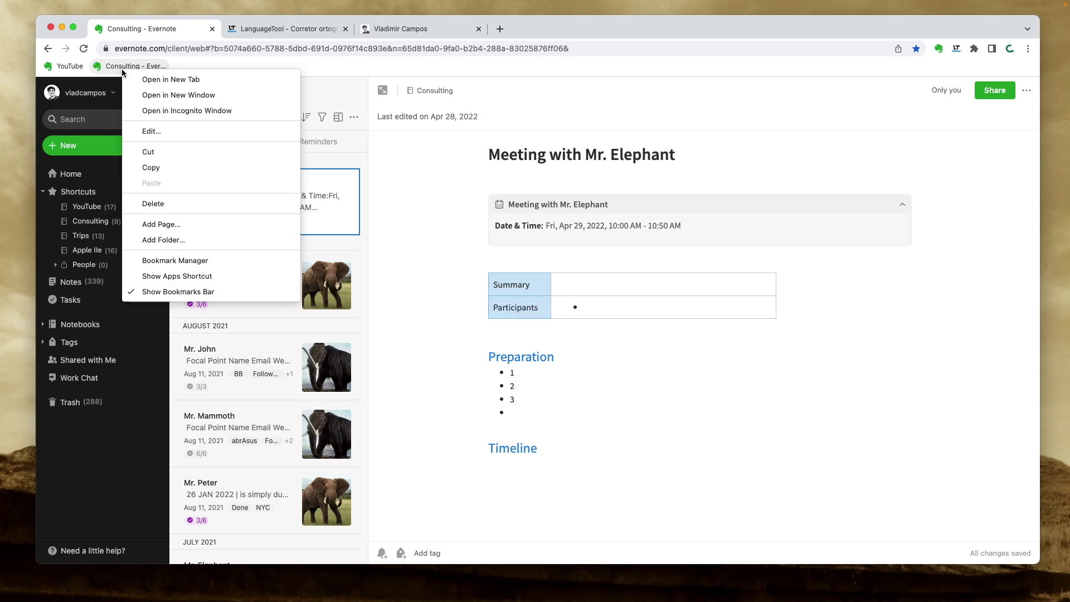
left_click(187, 132)
left_click_drag(469, 182, 539, 184)
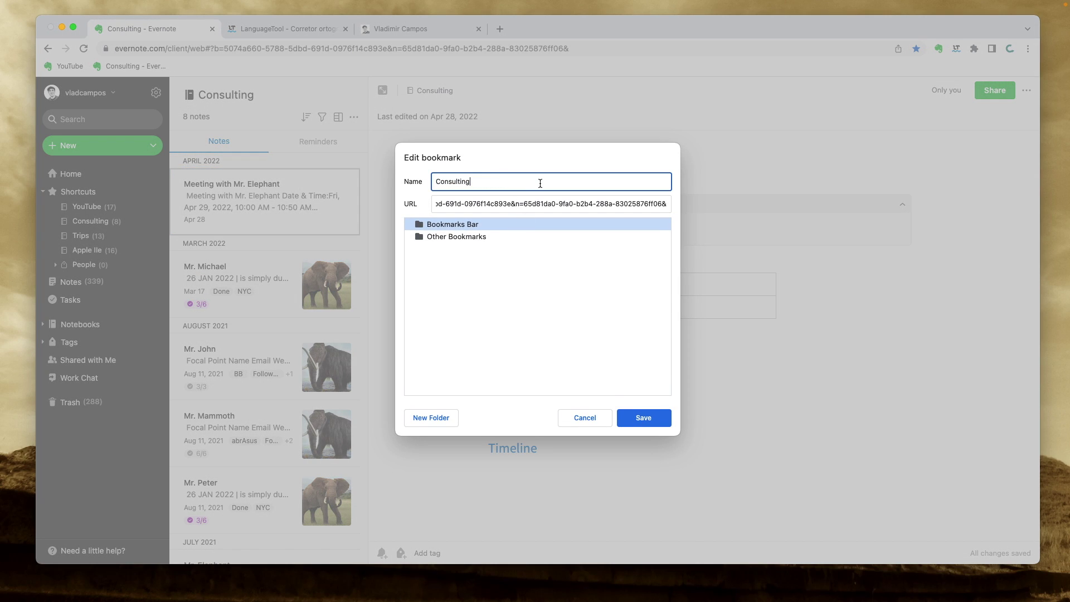
left_click(643, 418)
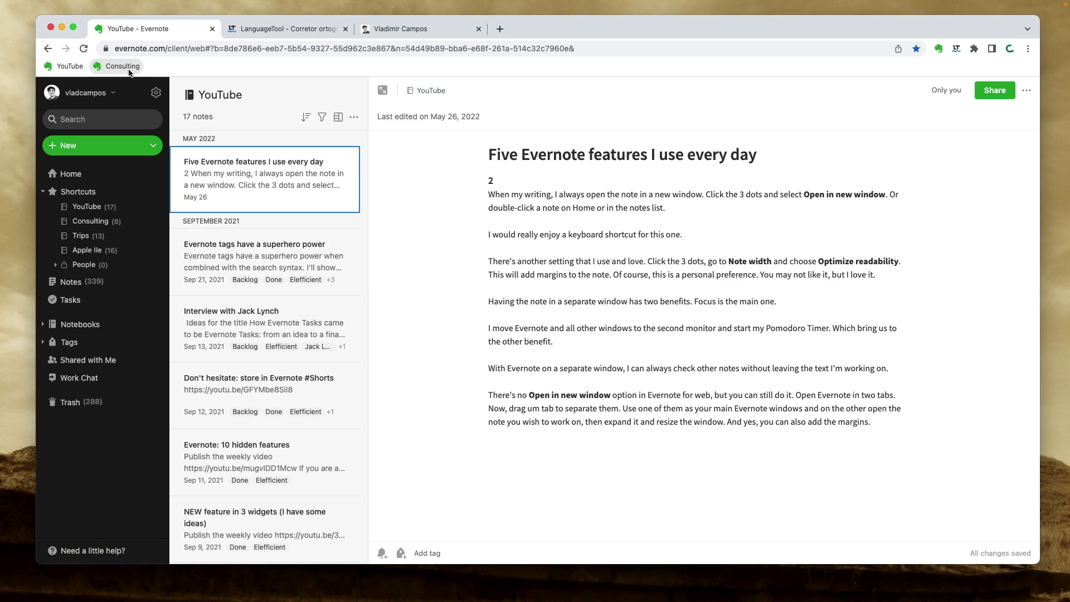
left_click(123, 66)
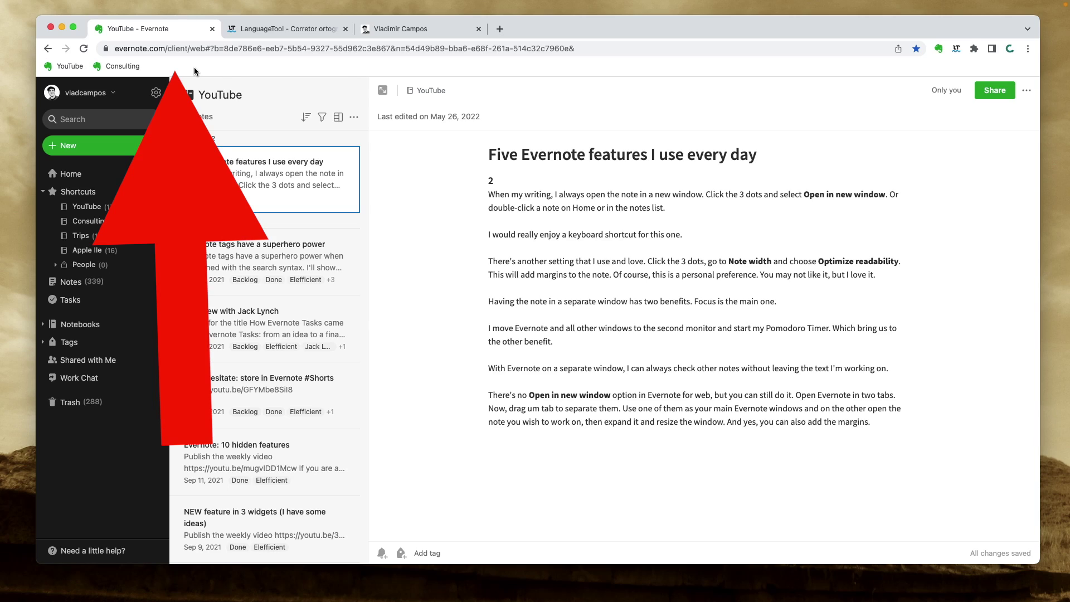
- Create a 'Work' folder on the bookmarks bar and move the YouTube bookmark into it
right_click(195, 71)
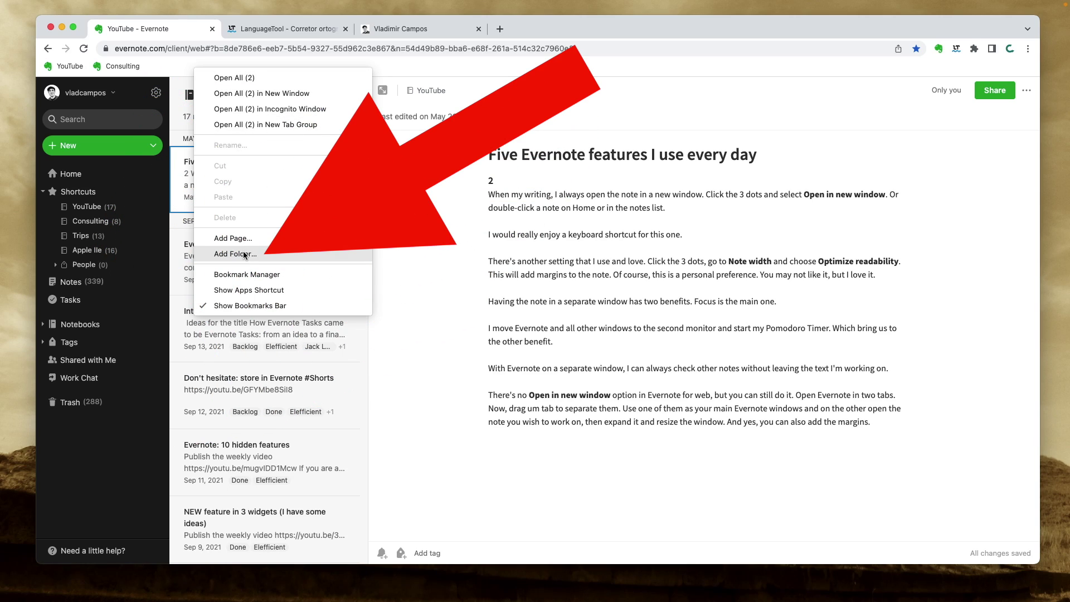
left_click(234, 255)
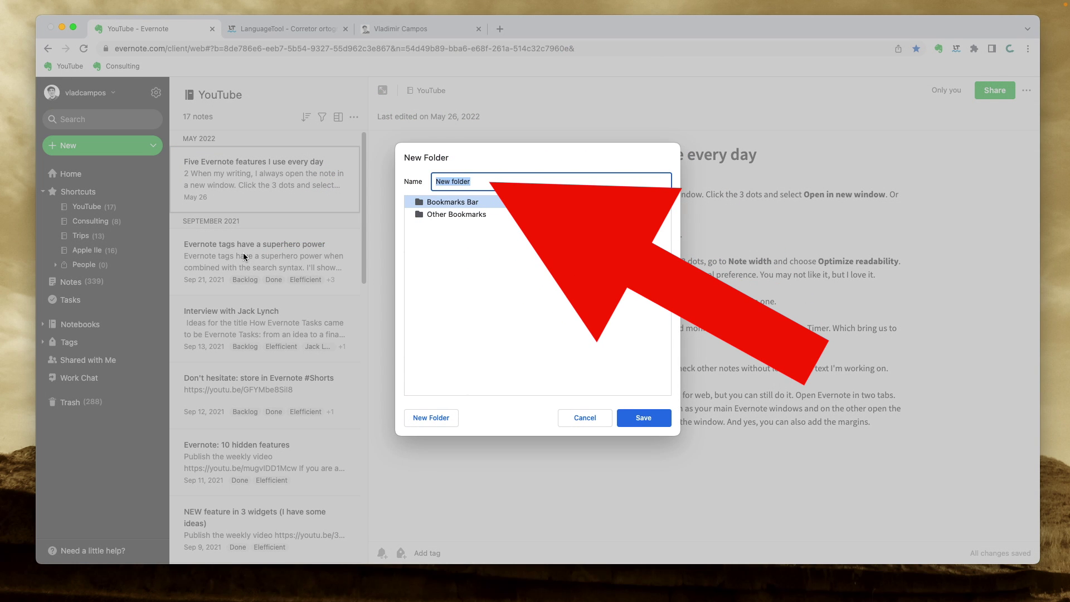
type("Work")
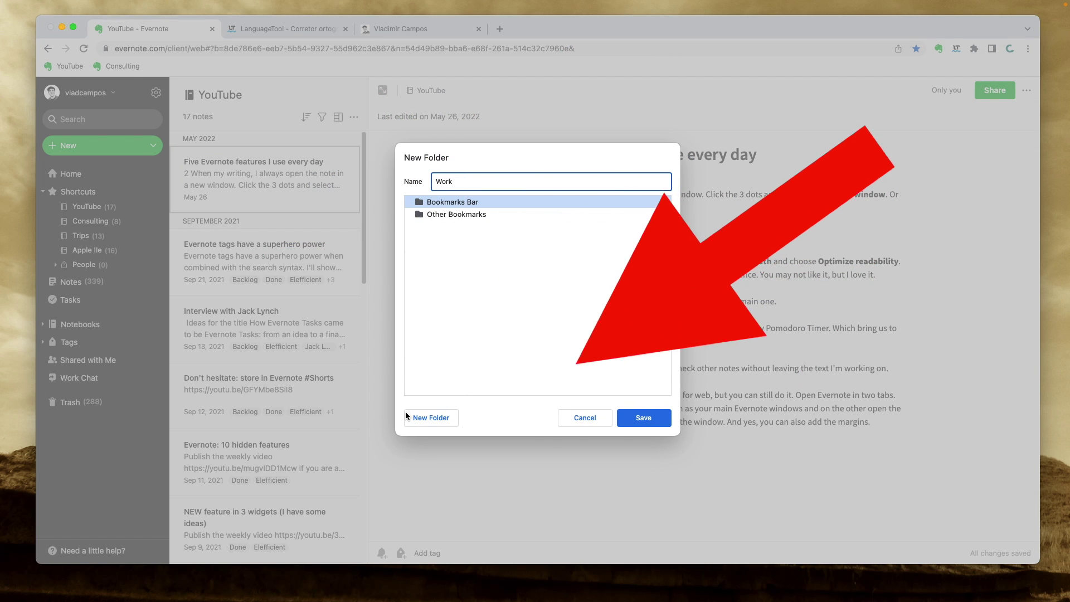
key("Return")
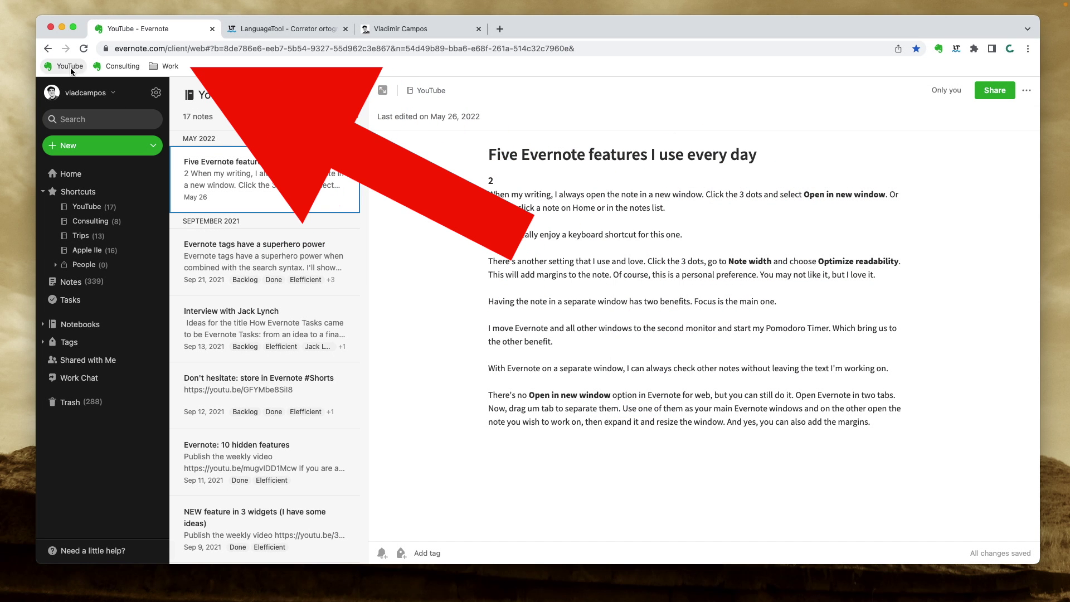
mouse_move(71, 71)
left_mouse_down()
mouse_move(154, 69)
mouse_move(63, 71)
left_mouse_up()
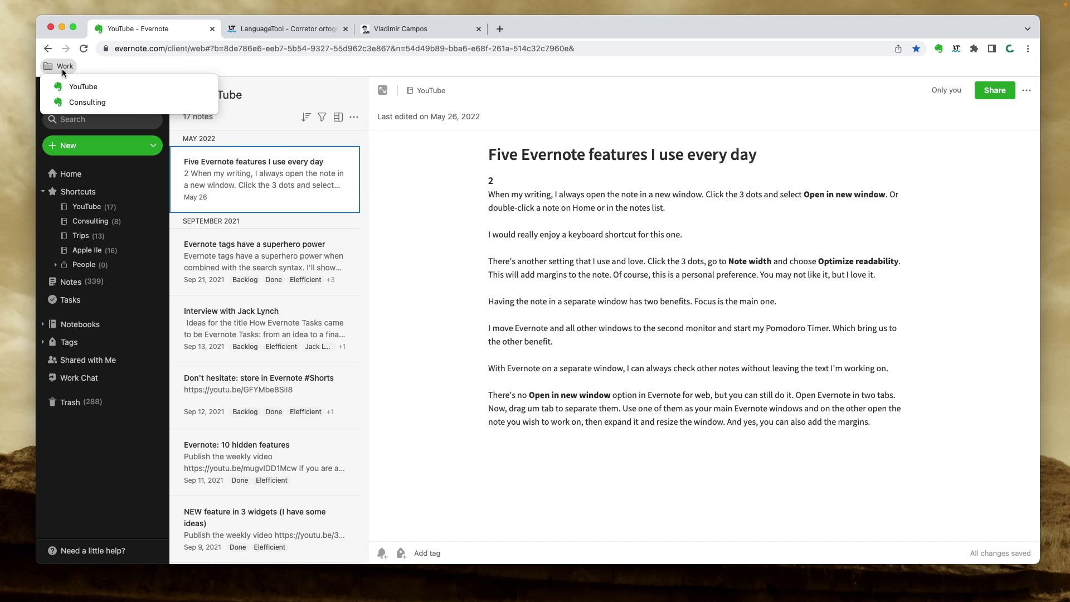
- Open the Consulting notebook from the Work folder's dropdown on the bookmarks bar
left_click(78, 103)
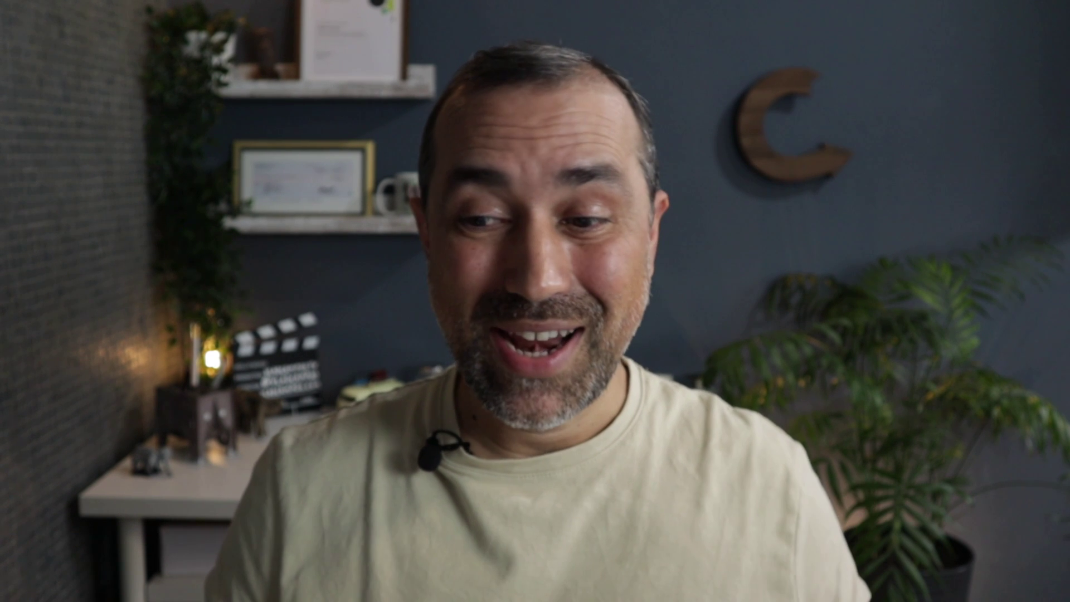
- Run a LanguageTool check on the YouTube note's body text, which reports no errors
left_click(784, 474)
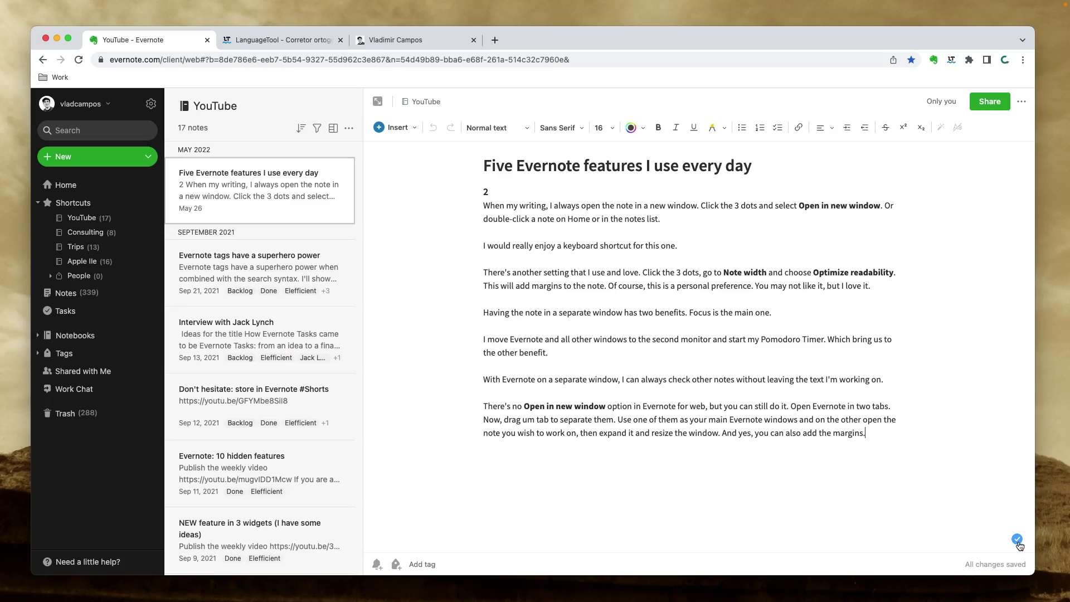
left_click(1017, 541)
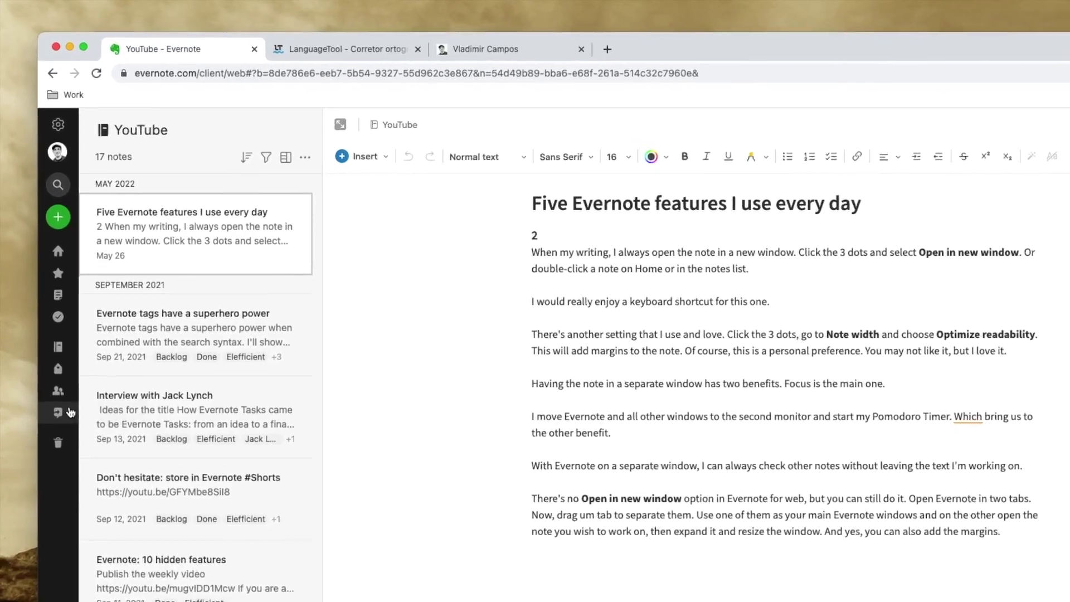
- Open Shortcuts from the collapsed sidebar and expand People and its nested Authors tag
left_click(62, 272)
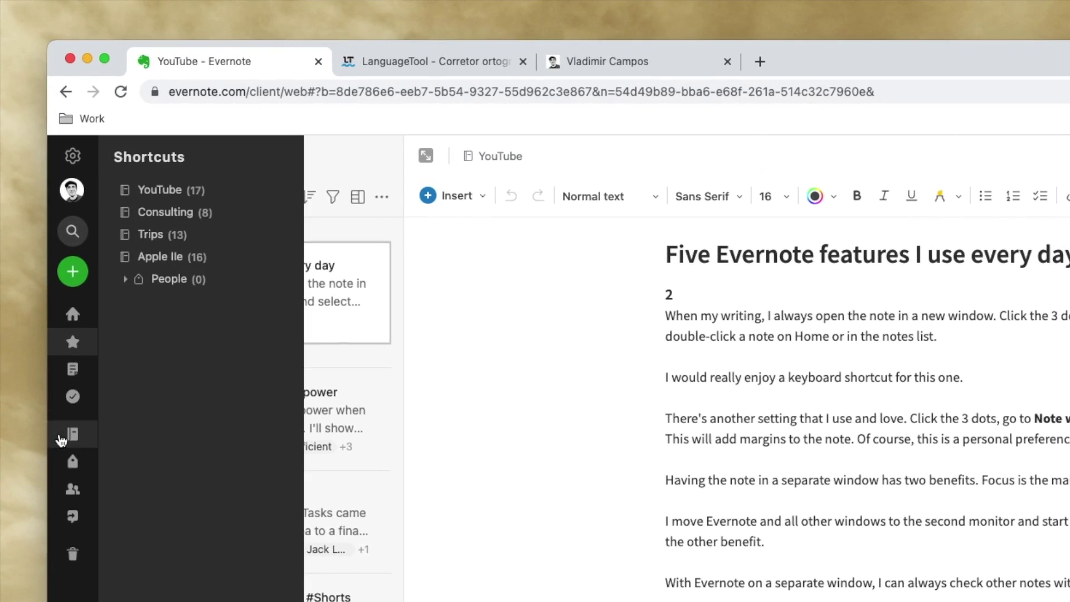
mouse_move(67, 440)
mouse_move(69, 464)
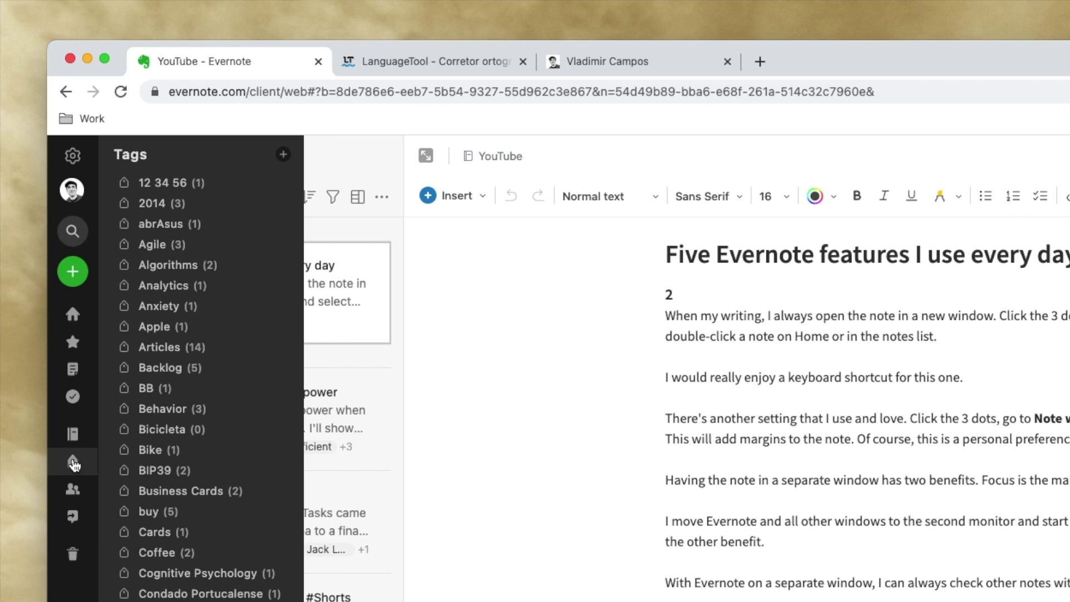
scroll(131, 520, "down", 15)
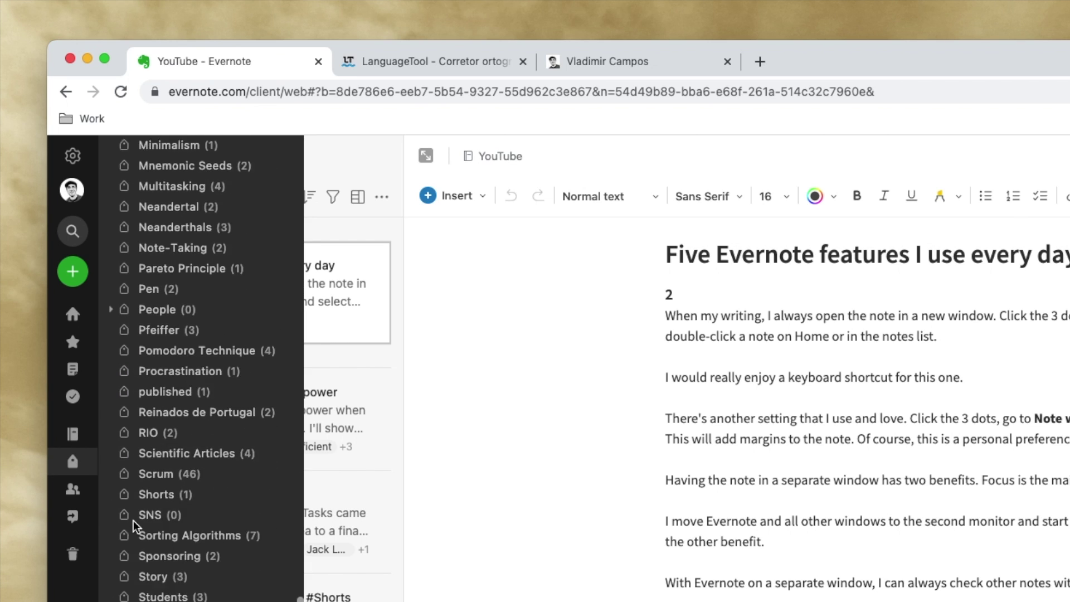
scroll(132, 523, "up", 10)
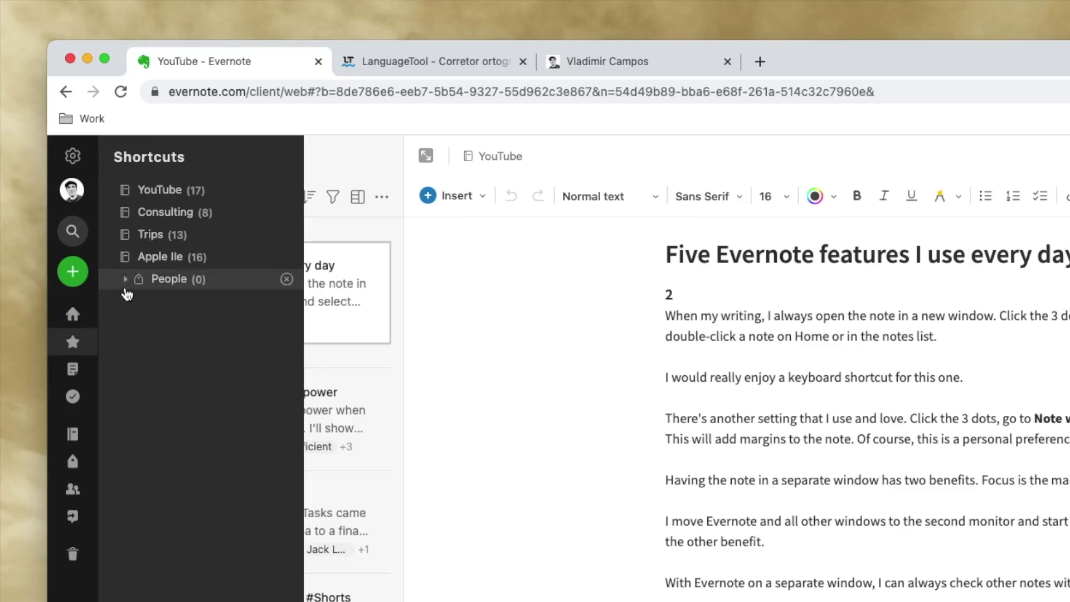
left_click(126, 279)
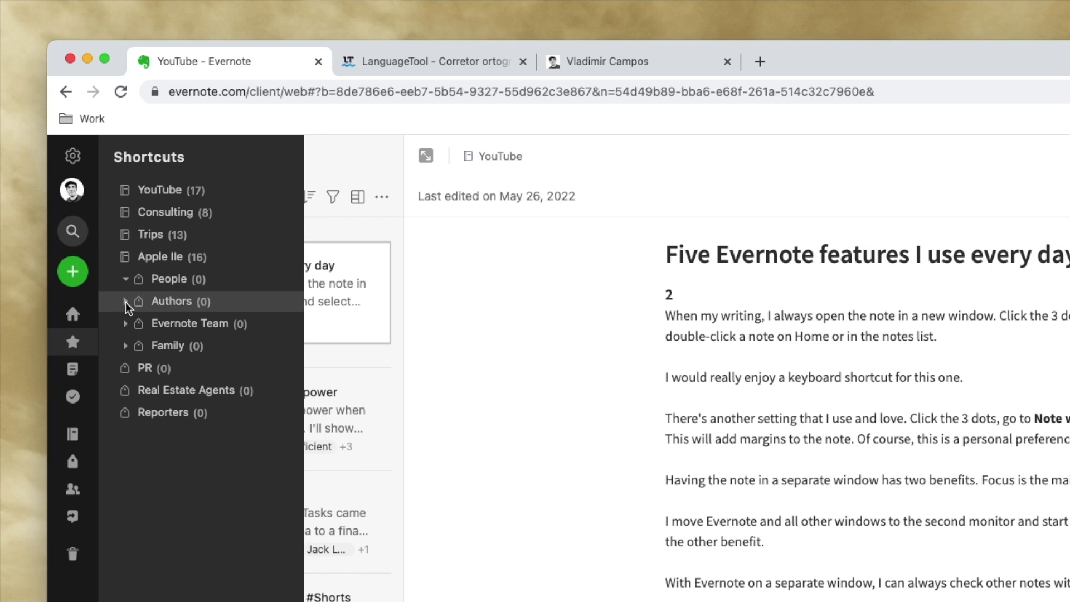
left_click(125, 302)
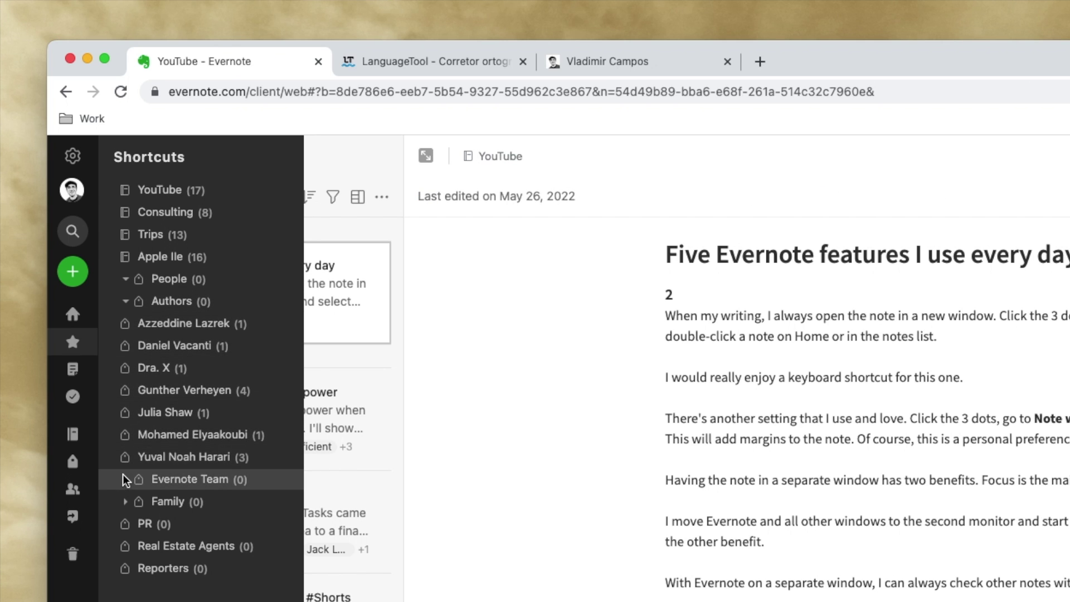